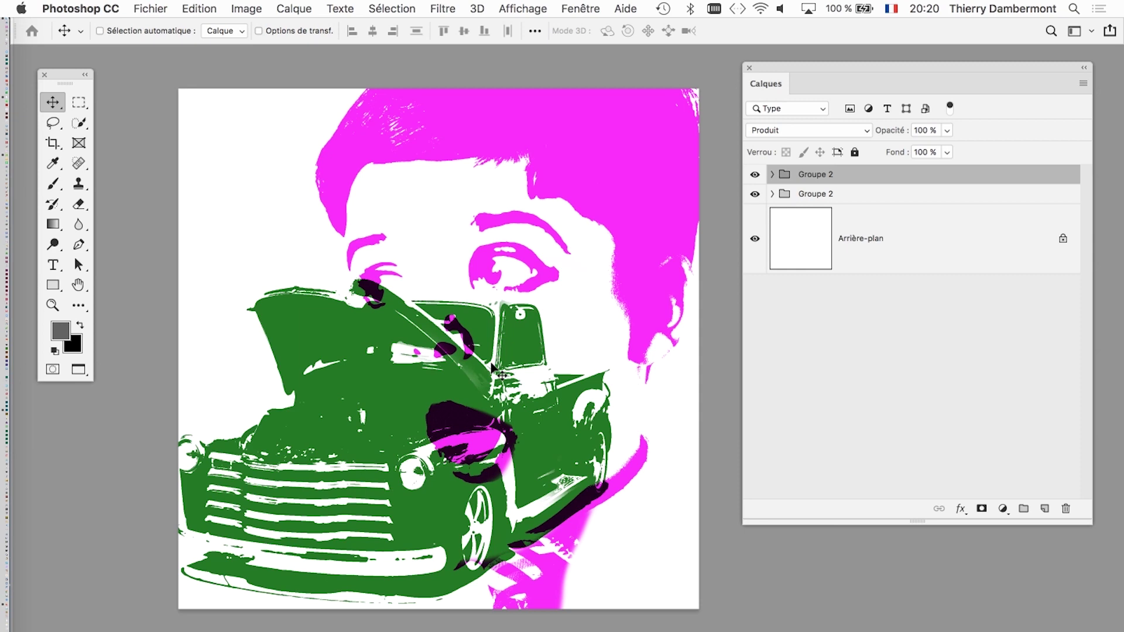
# Close the magenta and green composite and take the truck document out of full screen so both source files show in floating windows
pyautogui.press('super+w')
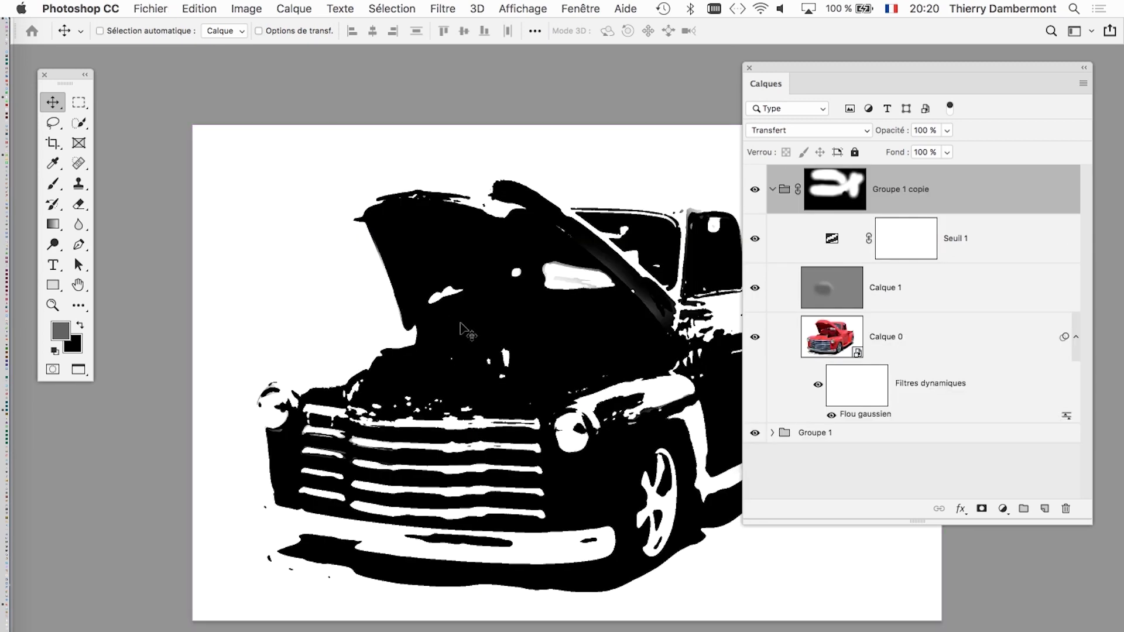
pyautogui.click(565, 8)
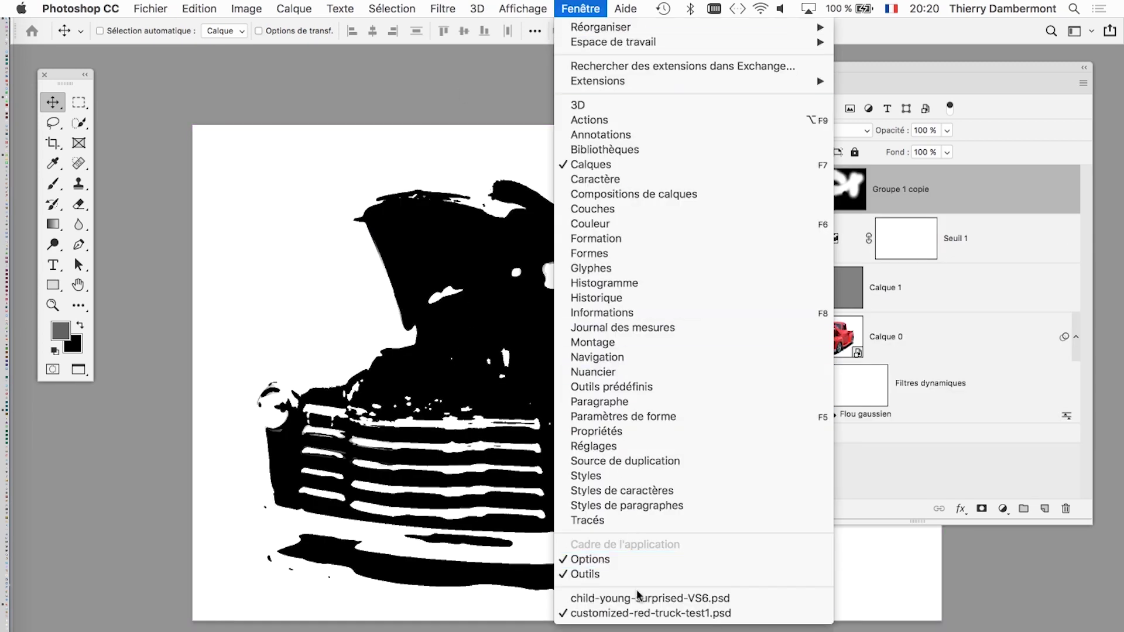
pyautogui.click(218, 111)
pyautogui.press('f')
pyautogui.press('f')
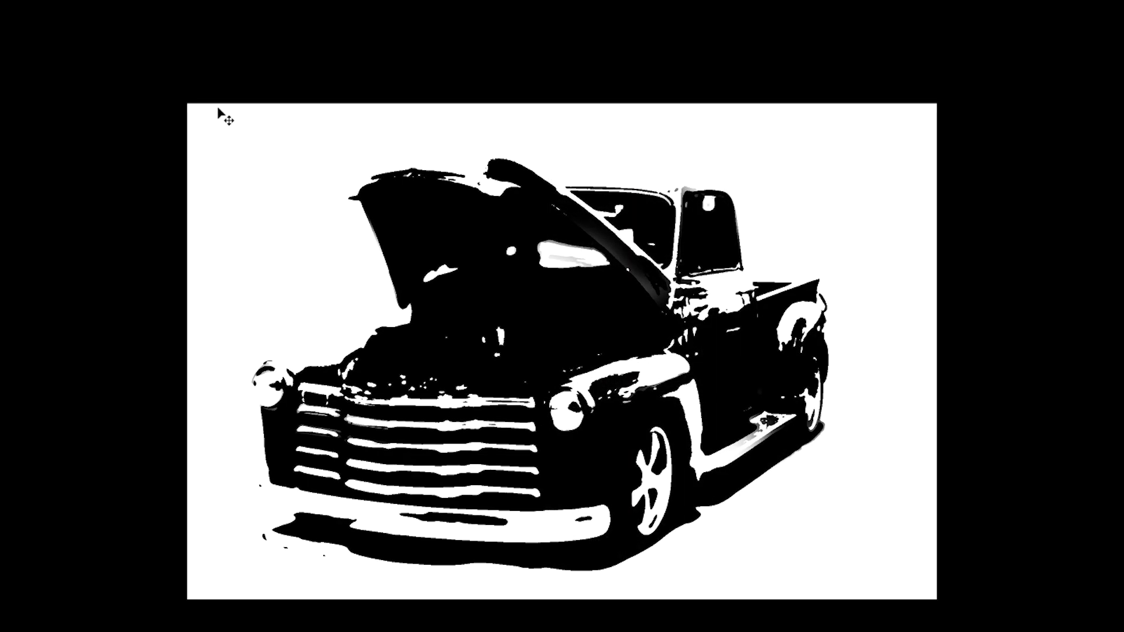
pyautogui.press('f')
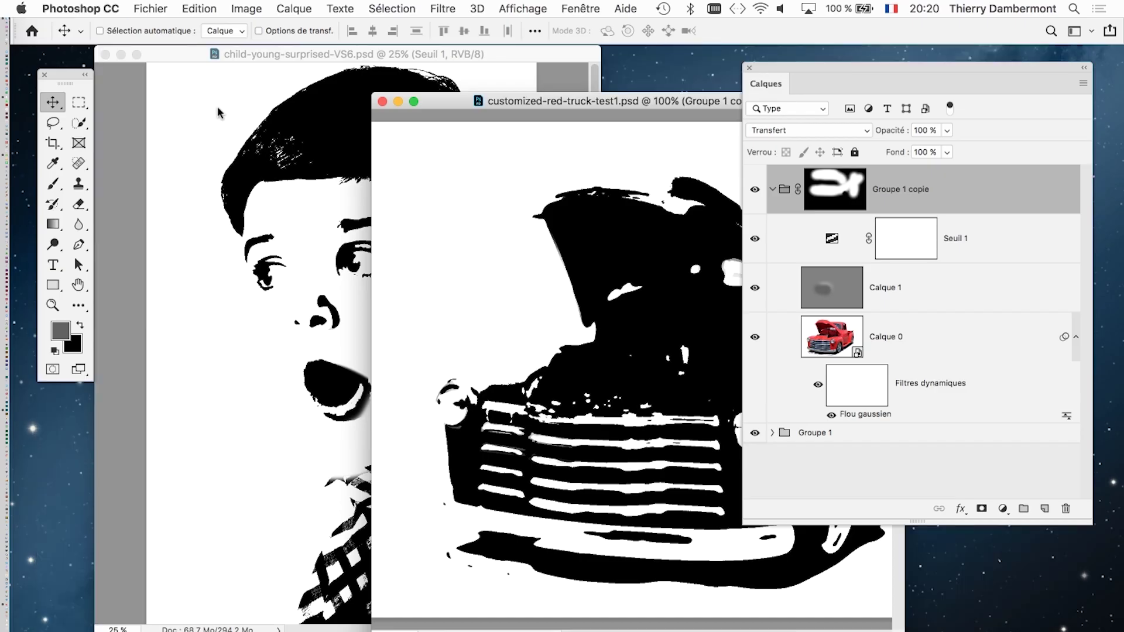
# Collapse the truck's "Groupe 1 copie" group, then shrink the Layers panel and move it clear of the truck image
pyautogui.click(772, 189)
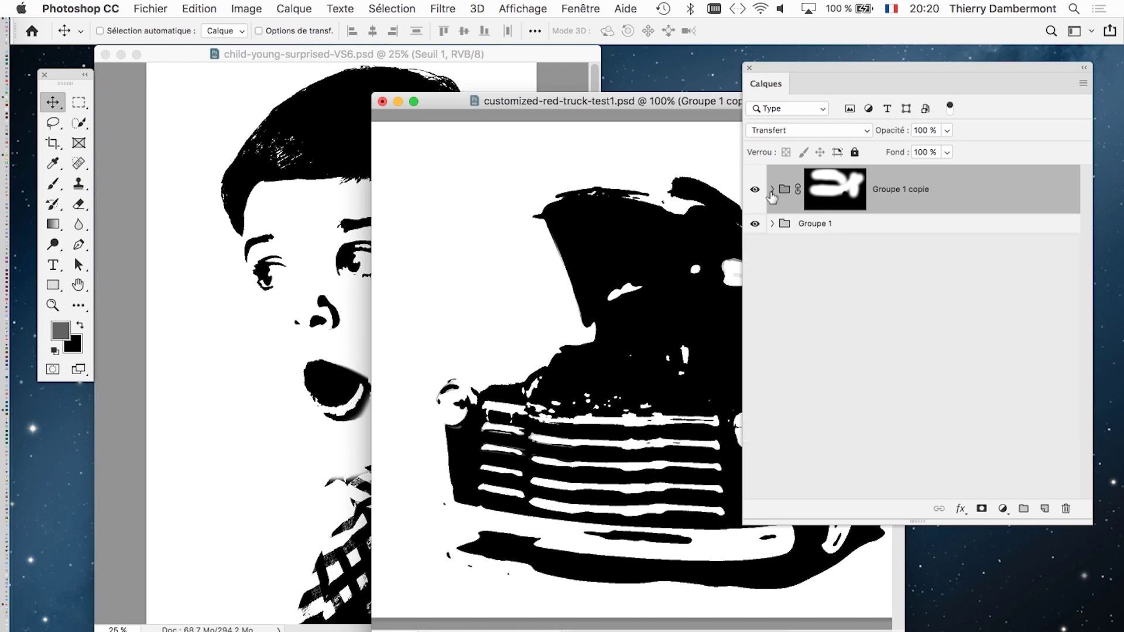
pyautogui.moveTo(1093, 524); pyautogui.dragTo(997, 328)
pyautogui.moveTo(806, 66); pyautogui.dragTo(897, 61)
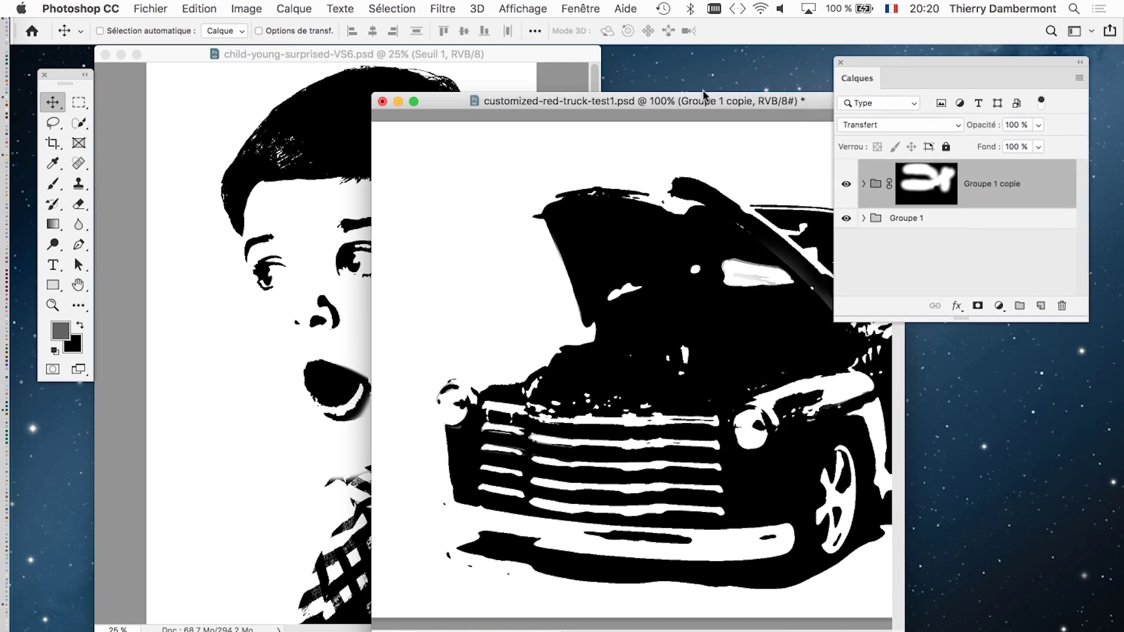
# Shrink the truck and portrait windows around their full images and arrange them side by side
pyautogui.scroll(-5, 825, 584)
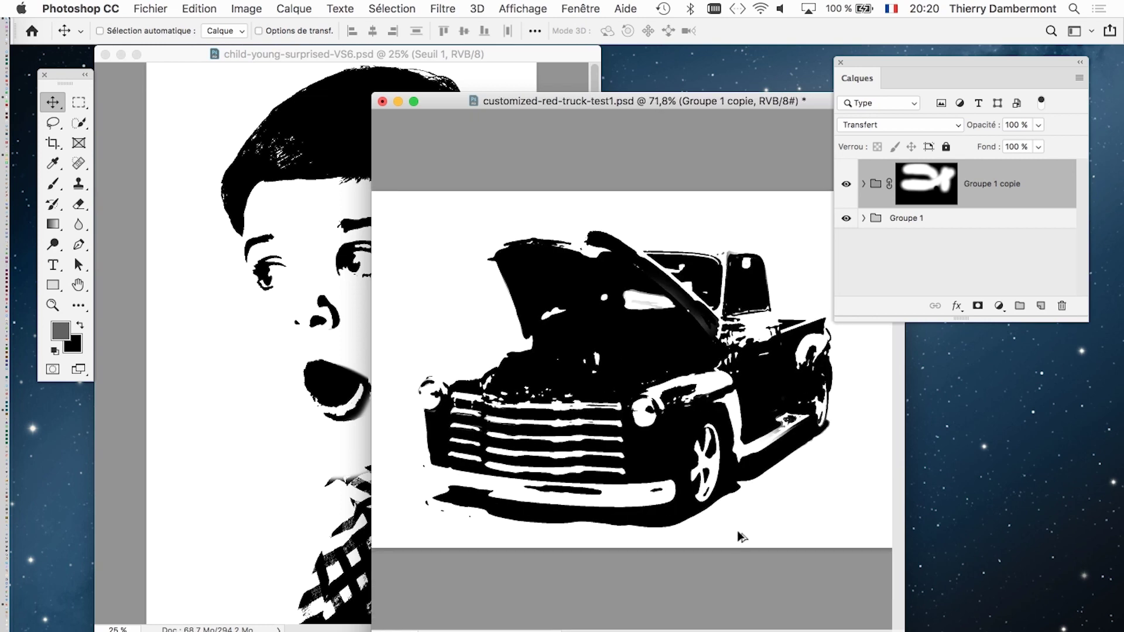
pyautogui.moveTo(891, 630); pyautogui.dragTo(865, 432)
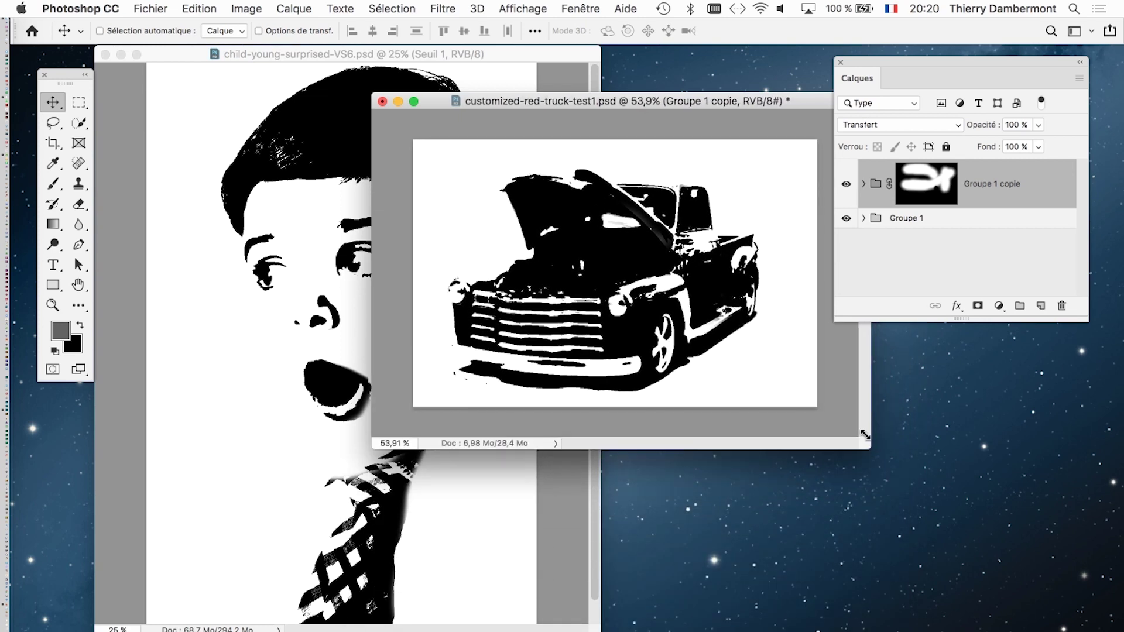
pyautogui.moveTo(585, 107); pyautogui.dragTo(831, 269)
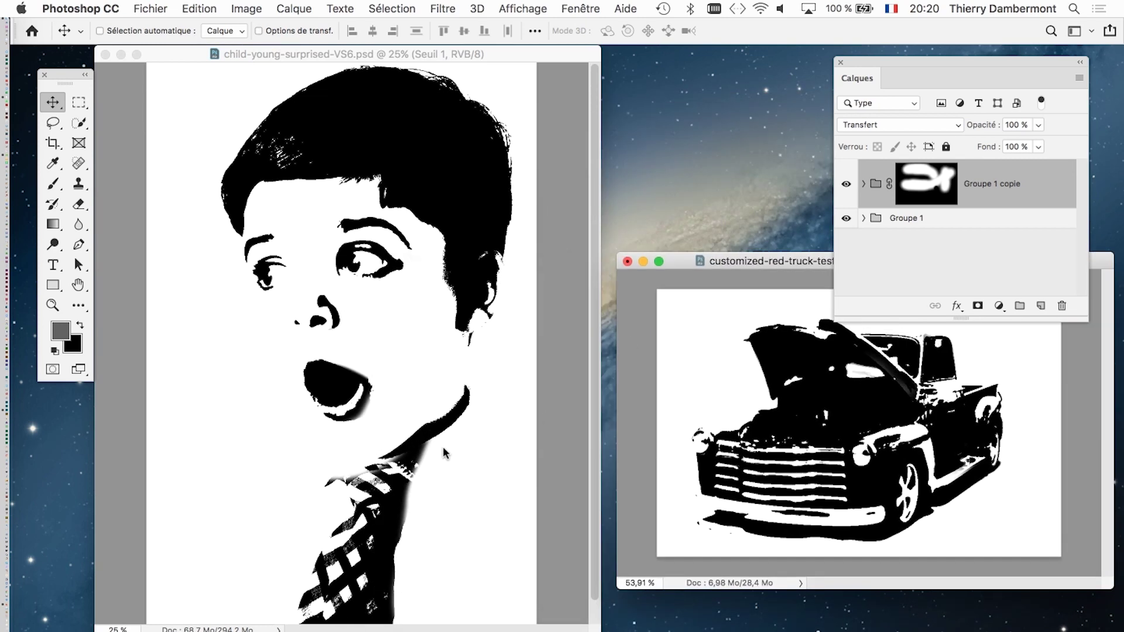
pyautogui.scroll(-2, 443, 446)
pyautogui.moveTo(599, 631); pyautogui.dragTo(478, 549)
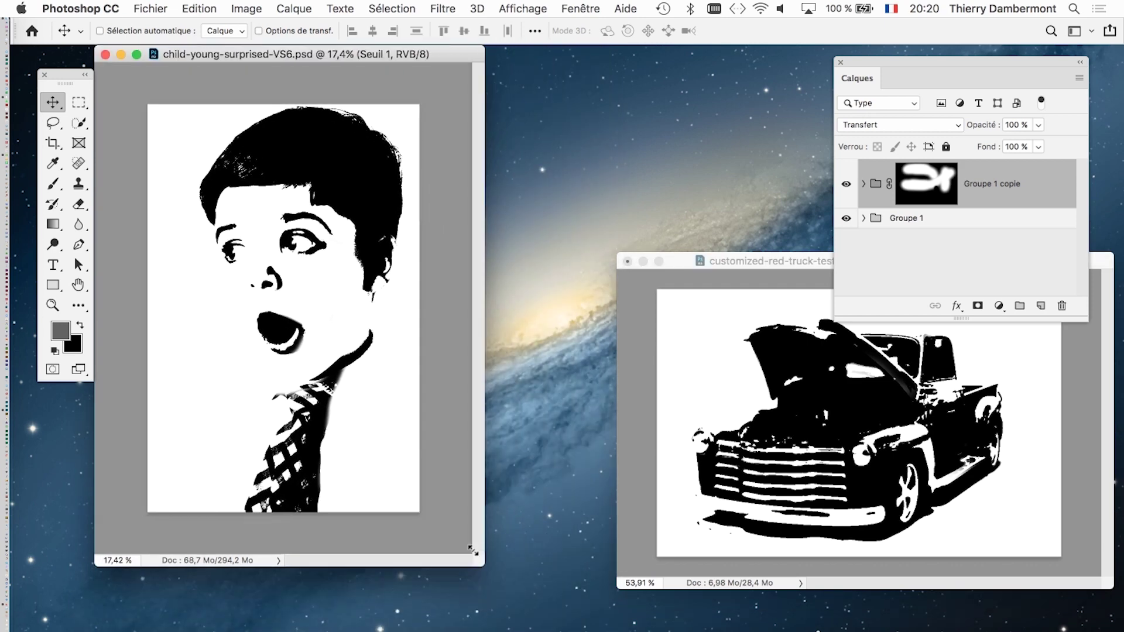
pyautogui.moveTo(765, 254); pyautogui.dragTo(730, 247)
# Hide and show both groups of the truck document to check that they make up the whole image
pyautogui.moveTo(898, 56); pyautogui.dragTo(380, 166)
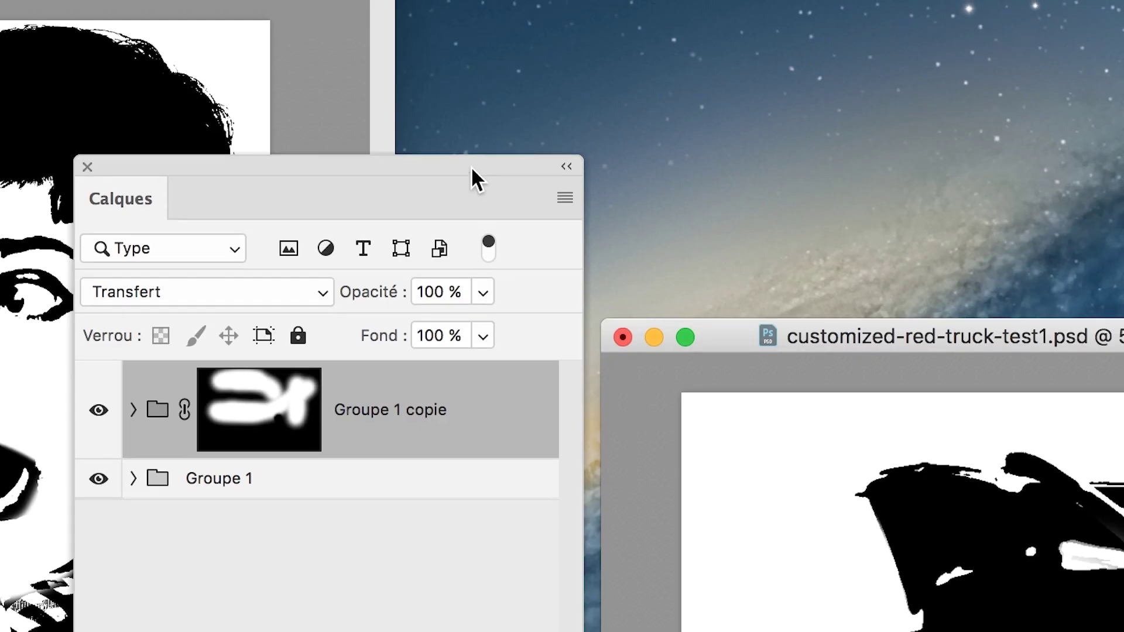
pyautogui.moveTo(575, 111); pyautogui.dragTo(1123, 0)
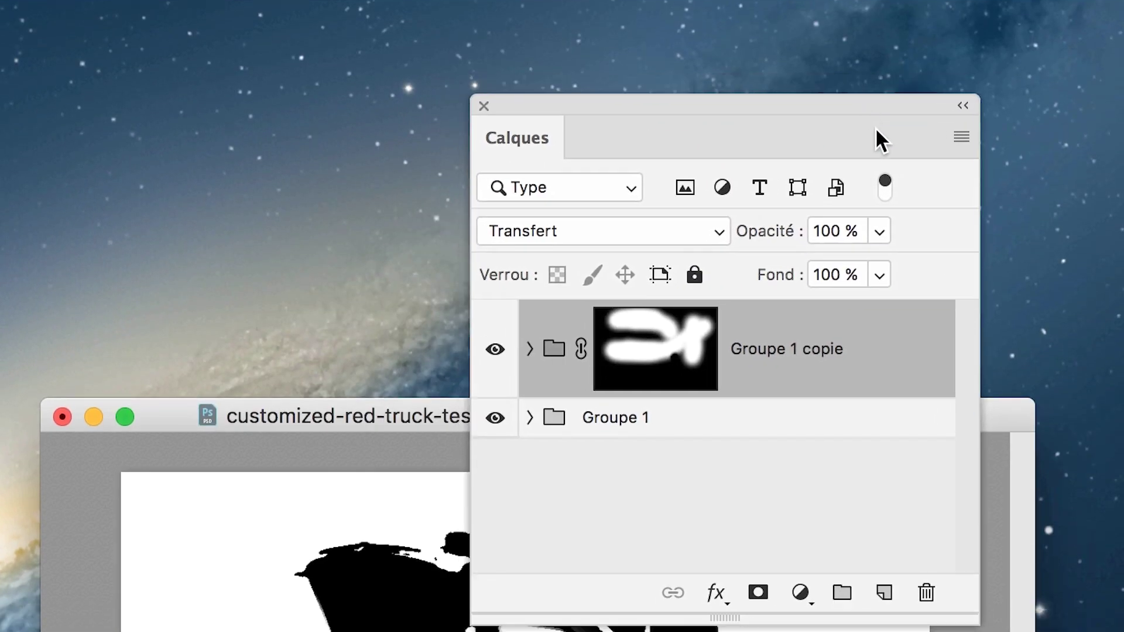
pyautogui.moveTo(876, 127); pyautogui.dragTo(916, 320)
pyautogui.moveTo(537, 609); pyautogui.dragTo(540, 588)
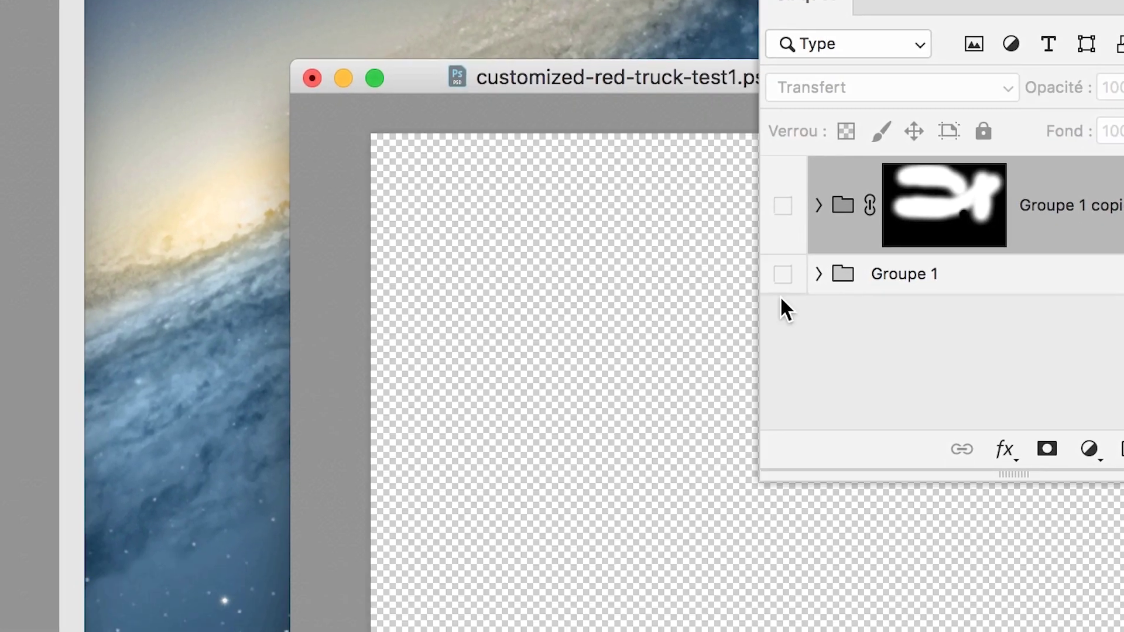
pyautogui.moveTo(782, 274); pyautogui.dragTo(782, 205)
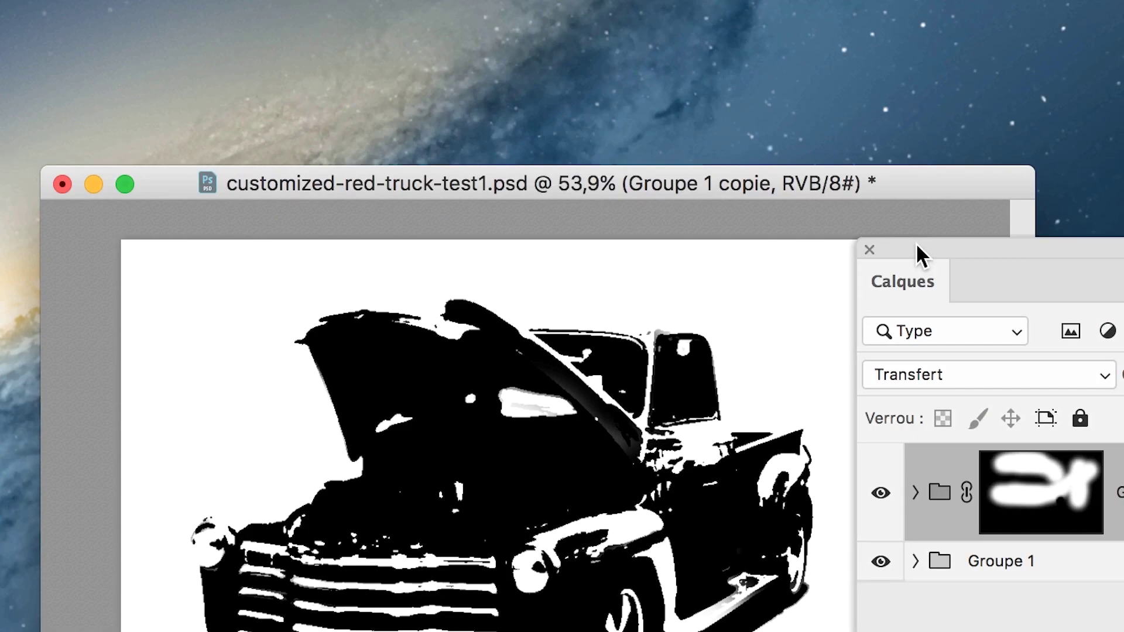
# Switch to the child-young-surprised-VS6.psd document and collapse its "Groupe 1" group
pyautogui.click(766, 357)
pyautogui.click(908, 340)
pyautogui.click(907, 340)
pyautogui.click(907, 339)
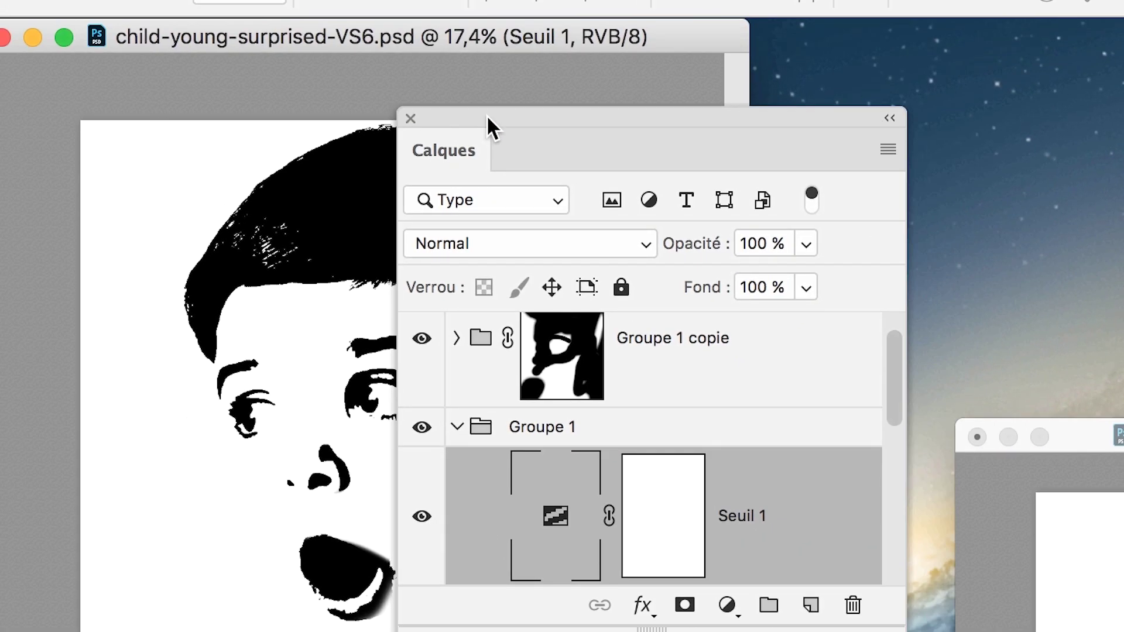
pyautogui.click(456, 428)
# Toggle the visibility of "Groupe 1 copie" and "Groupe 1" in the portrait document to examine what each contributes
pyautogui.moveTo(422, 469); pyautogui.dragTo(426, 404)
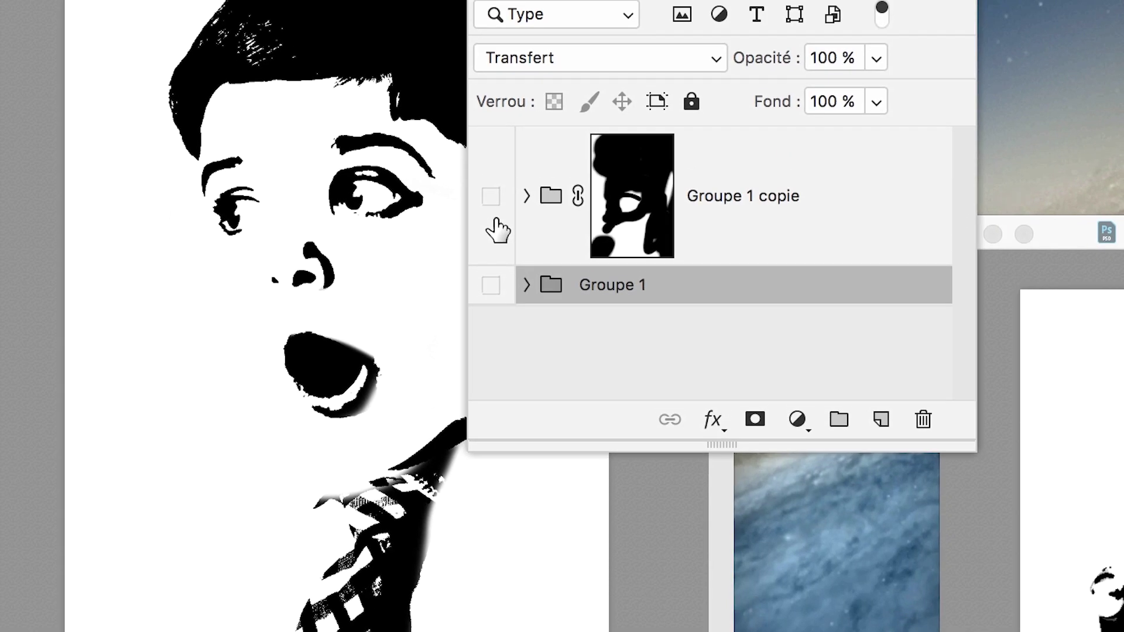
pyautogui.click(492, 247)
pyautogui.click(489, 155)
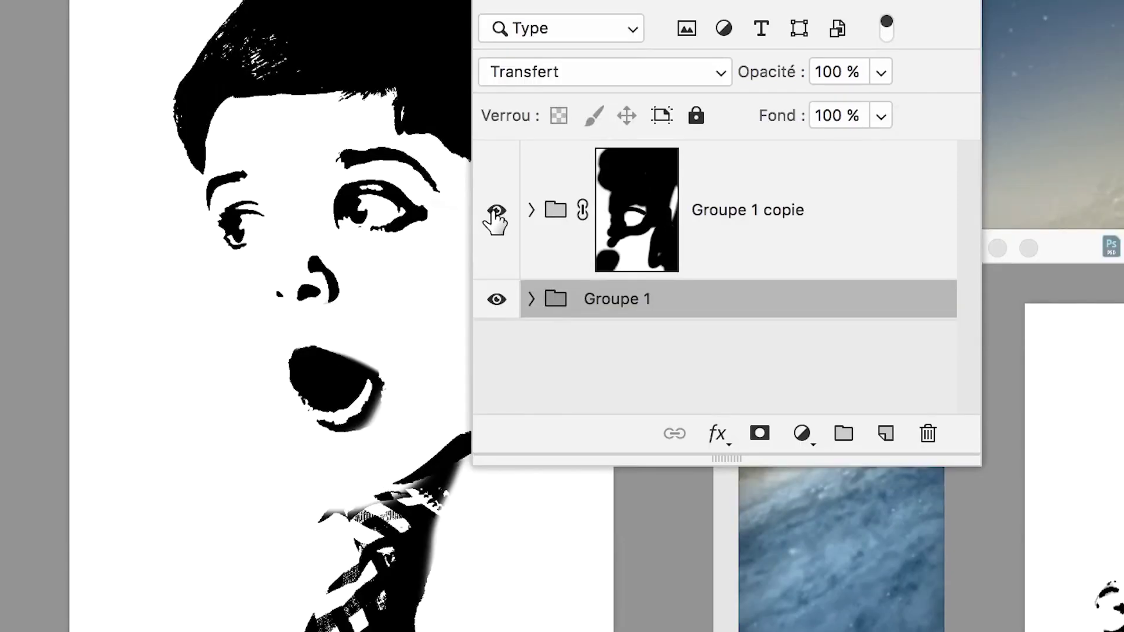
pyautogui.click(496, 212)
pyautogui.click(496, 212)
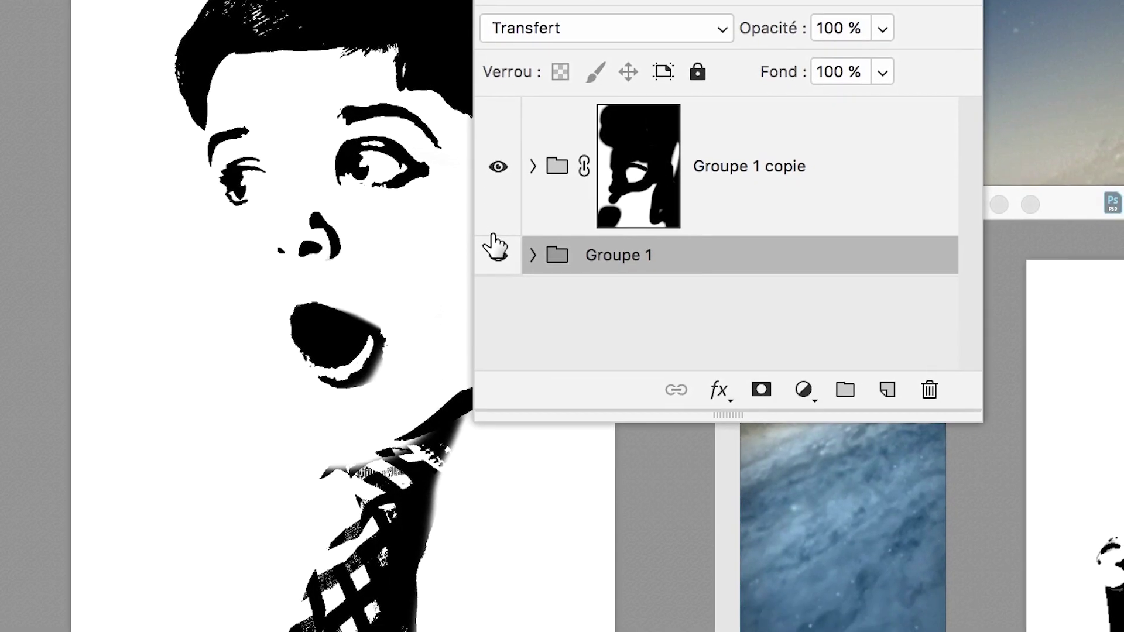
pyautogui.click(497, 299)
pyautogui.click(495, 245)
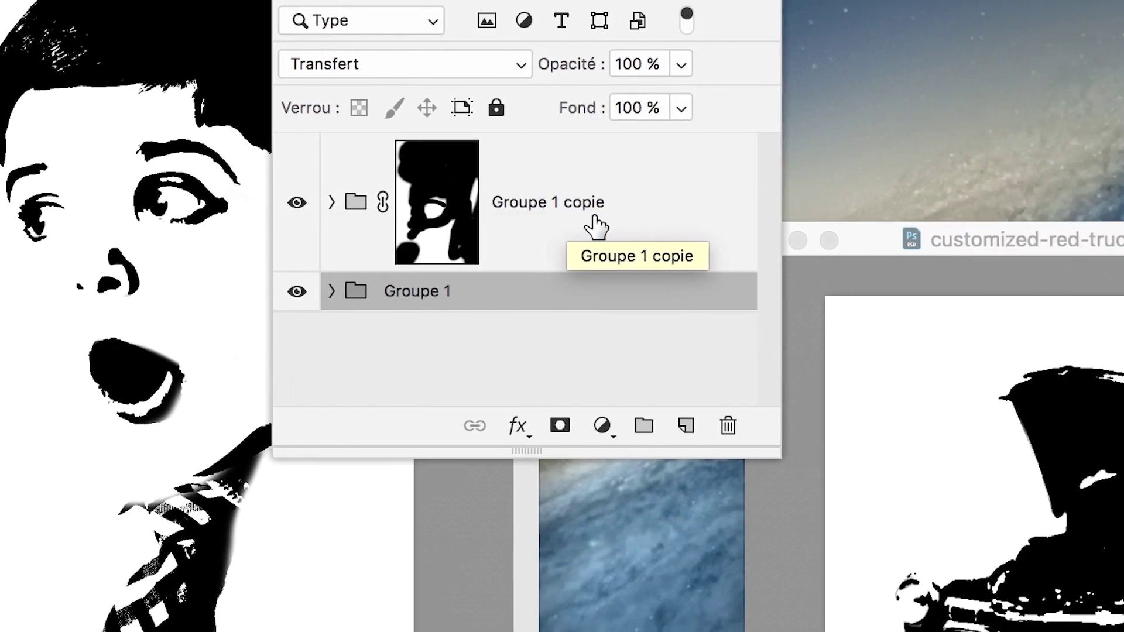
# Combine "Groupe 1 copie" and "Groupe 1" of the portrait document into a new group named "Groupe 2"
pyautogui.click(810, 233)
pyautogui.keyDown('shift'); pyautogui.click(801, 306); pyautogui.keyUp('shift')
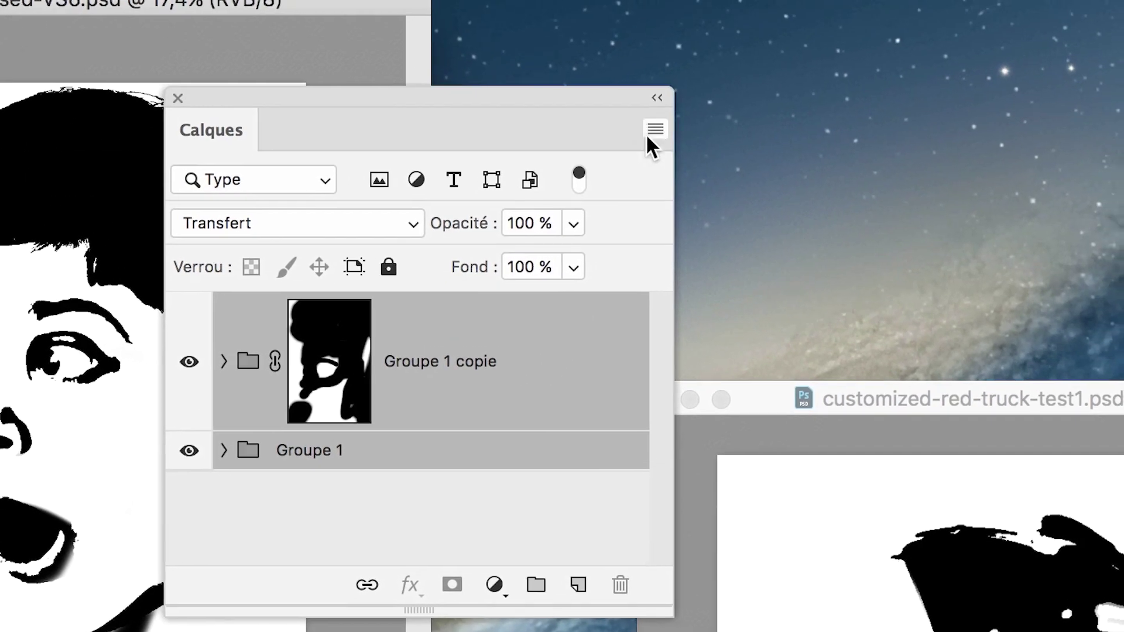
pyautogui.click(646, 129)
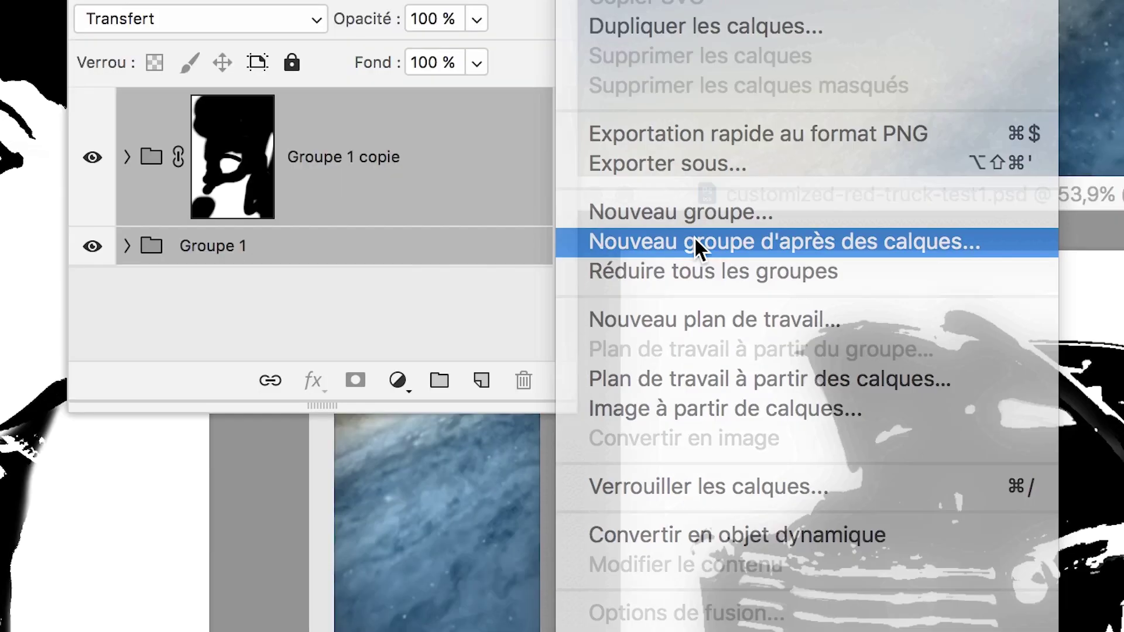
pyautogui.click(778, 442)
pyautogui.click(811, 491)
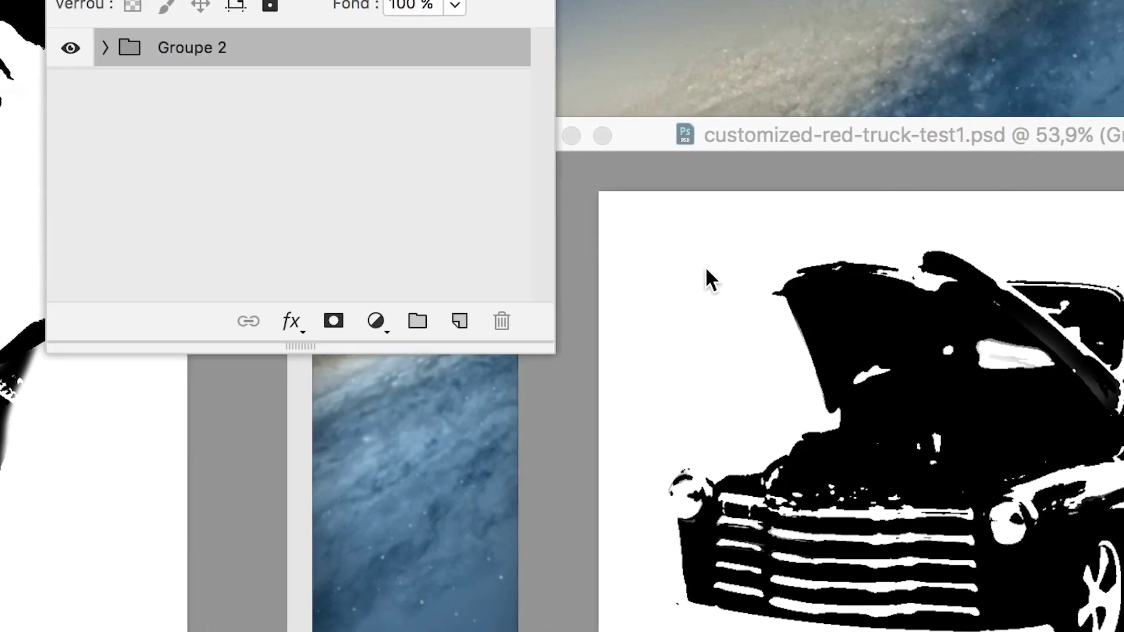
# Combine both groups of the truck document into a new group named "Groupe 2" in Transfert mode at 100% opacity
pyautogui.press('super+z')
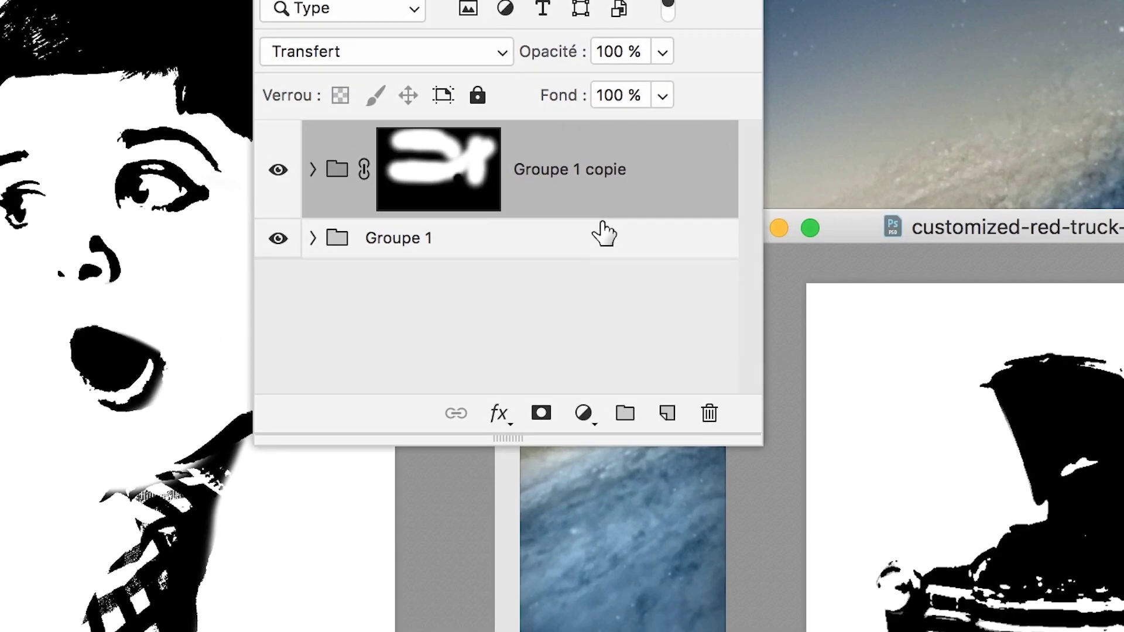
pyautogui.keyDown('shift'); pyautogui.click(604, 234); pyautogui.keyUp('shift')
pyautogui.click(649, 133)
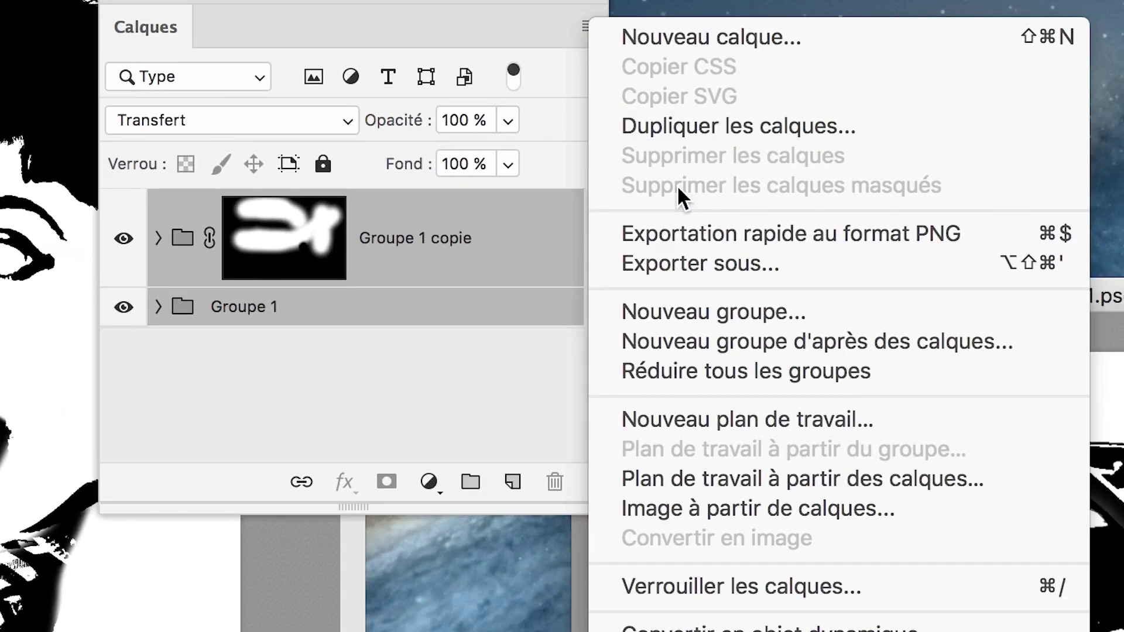
pyautogui.click(677, 341)
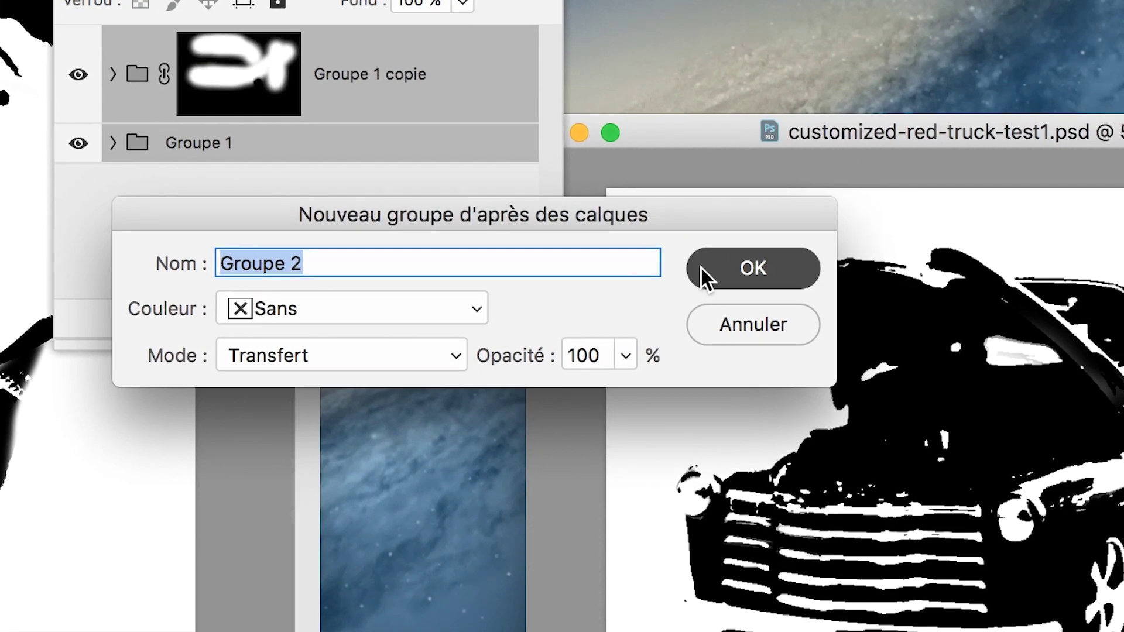
pyautogui.click(701, 266)
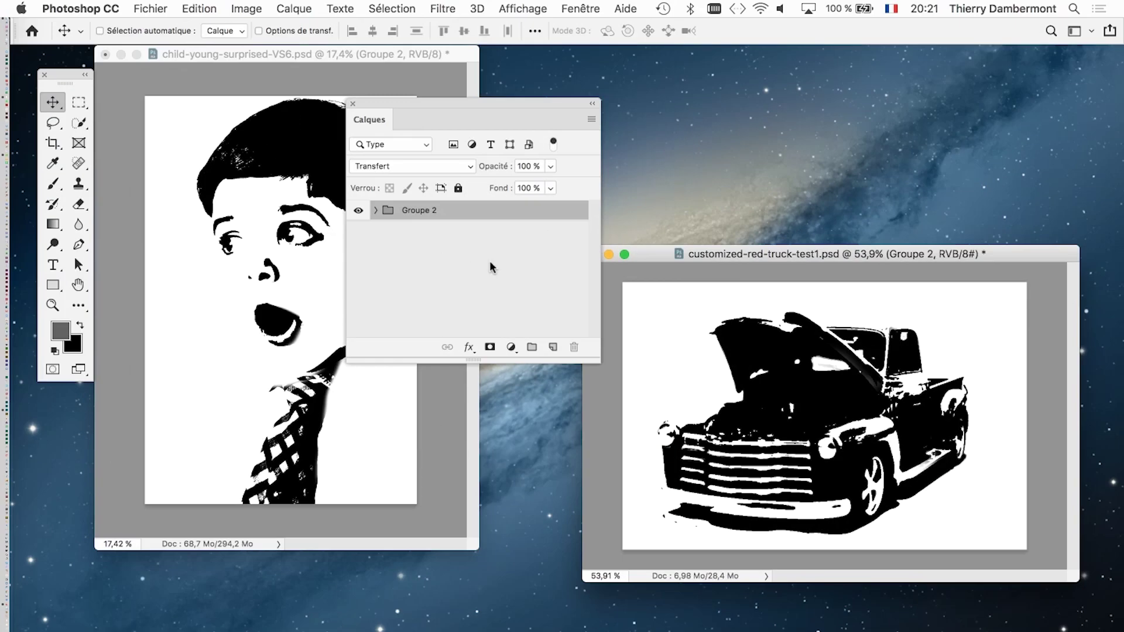
# Create a new blank document 2000 pixels wide and 2000 pixels high
pyautogui.moveTo(595, 0); pyautogui.dragTo(200, 209)
pyautogui.moveTo(265, 256); pyautogui.dragTo(232, 284)
pyautogui.click(150, 8)
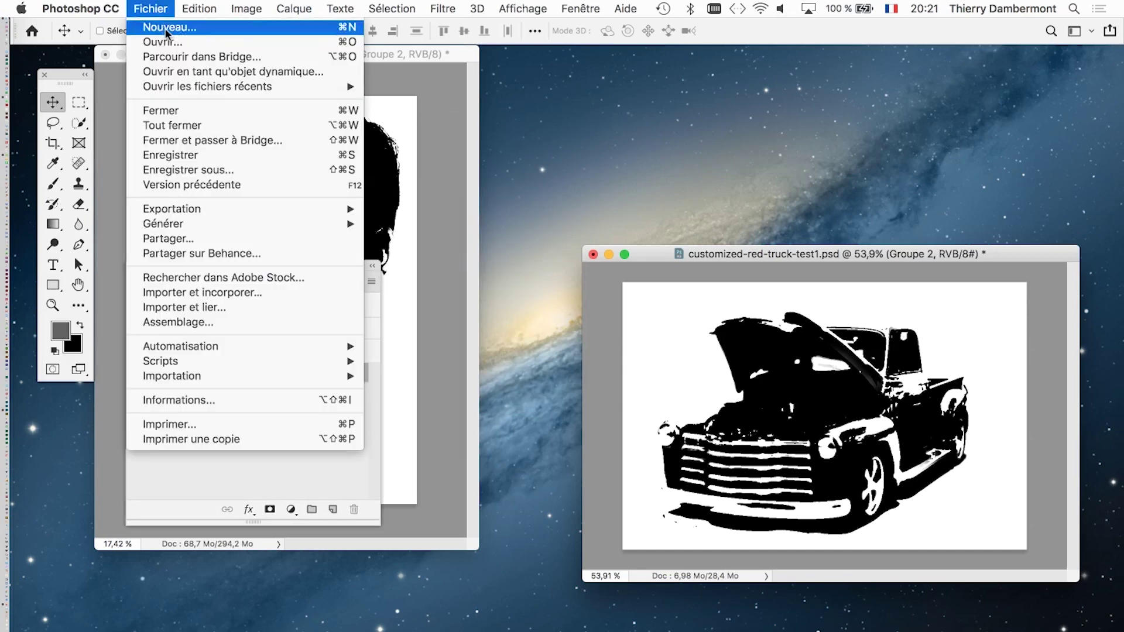
pyautogui.click(165, 27)
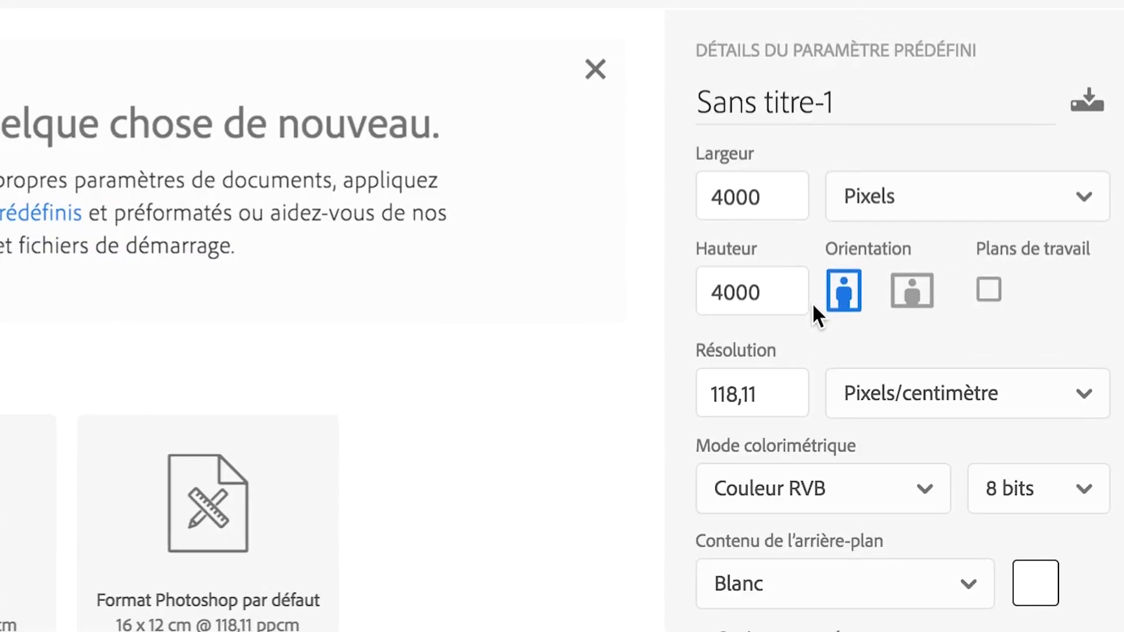
pyautogui.moveTo(804, 259); pyautogui.dragTo(757, 271)
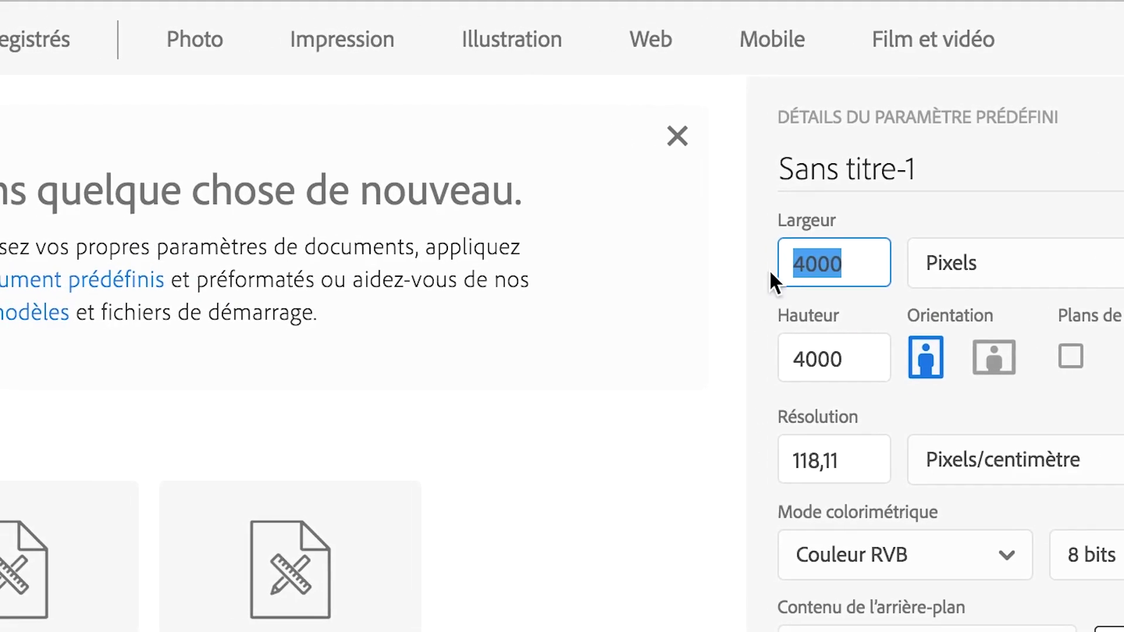
pyautogui.write('2000')
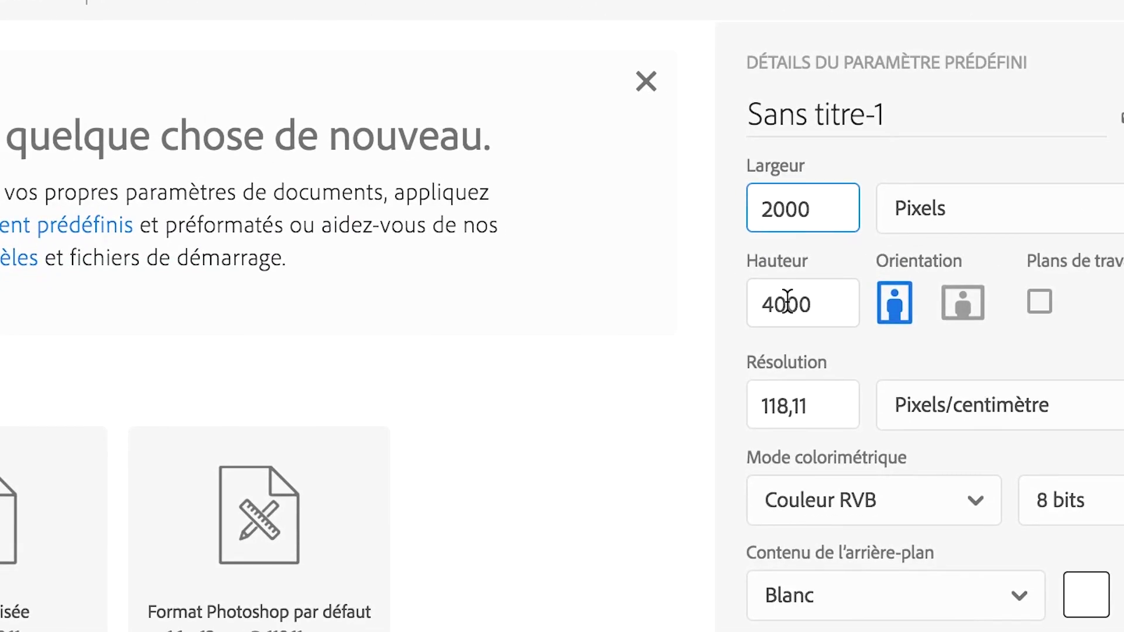
pyautogui.moveTo(813, 304); pyautogui.dragTo(716, 305)
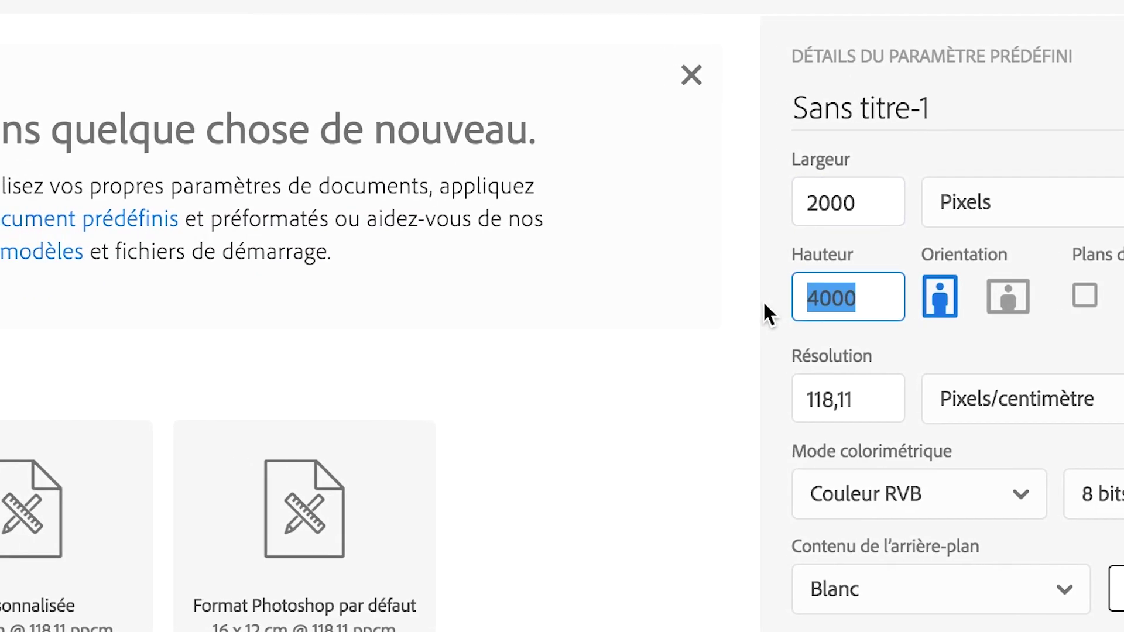
pyautogui.write('2000')
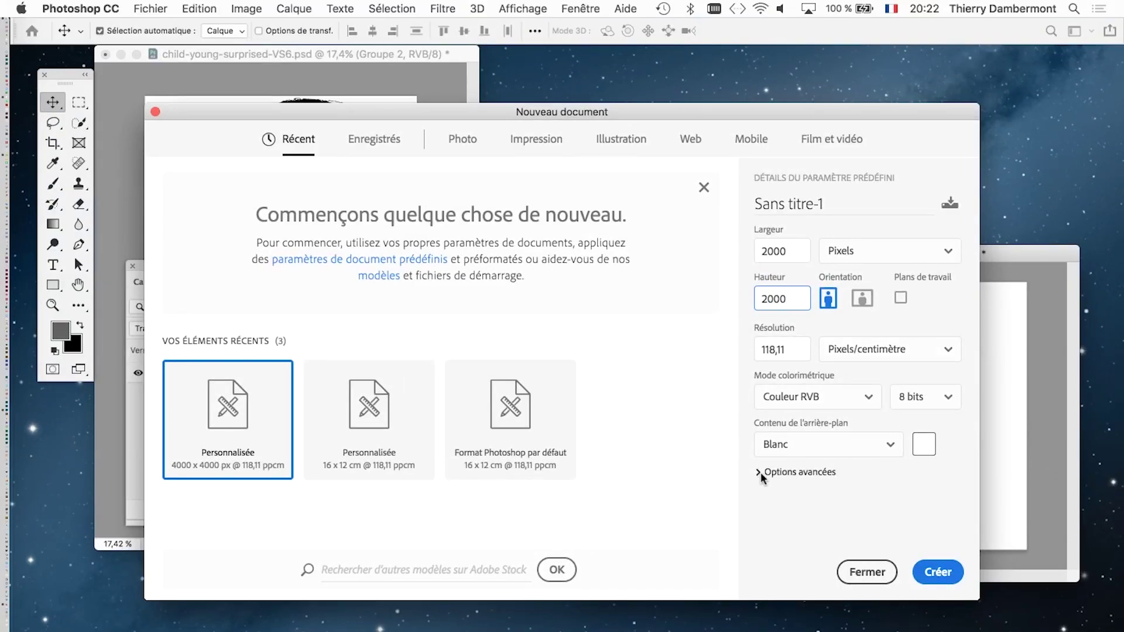
pyautogui.click(759, 474)
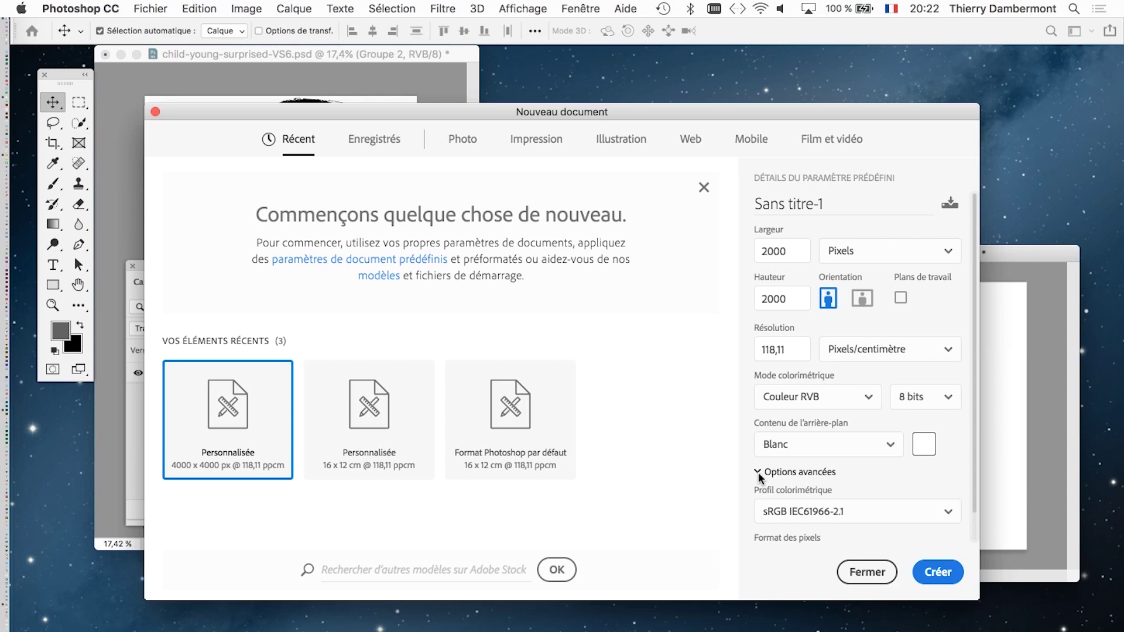
pyautogui.click(938, 572)
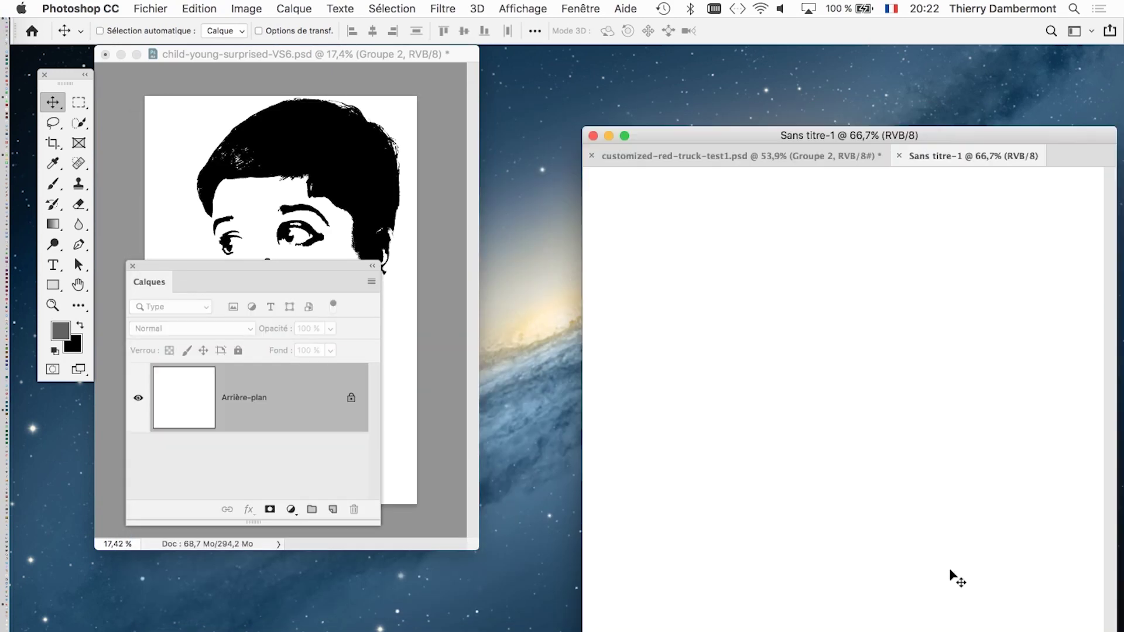
# Detach the new document into its own window, fit the canvas in view and shrink the window between the two source images
pyautogui.moveTo(956, 158); pyautogui.dragTo(496, 97)
pyautogui.press('super+0')
pyautogui.moveTo(922, 630); pyautogui.dragTo(783, 520)
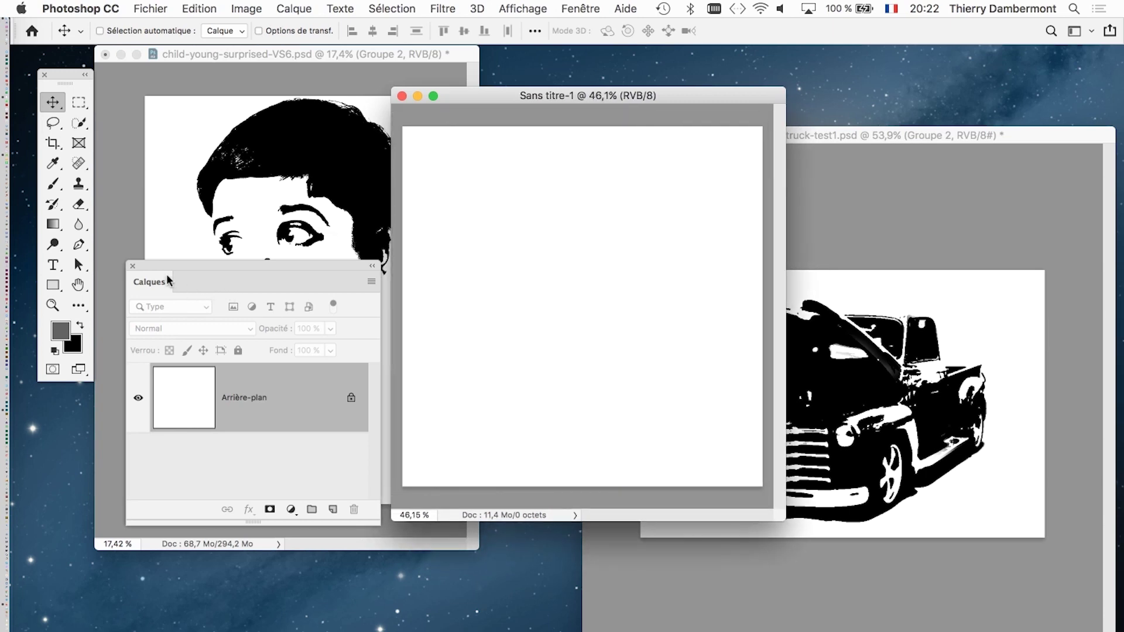
# Copy the group "Groupe 2" from the portrait document into the new blank square document with the Move tool
pyautogui.click(227, 54)
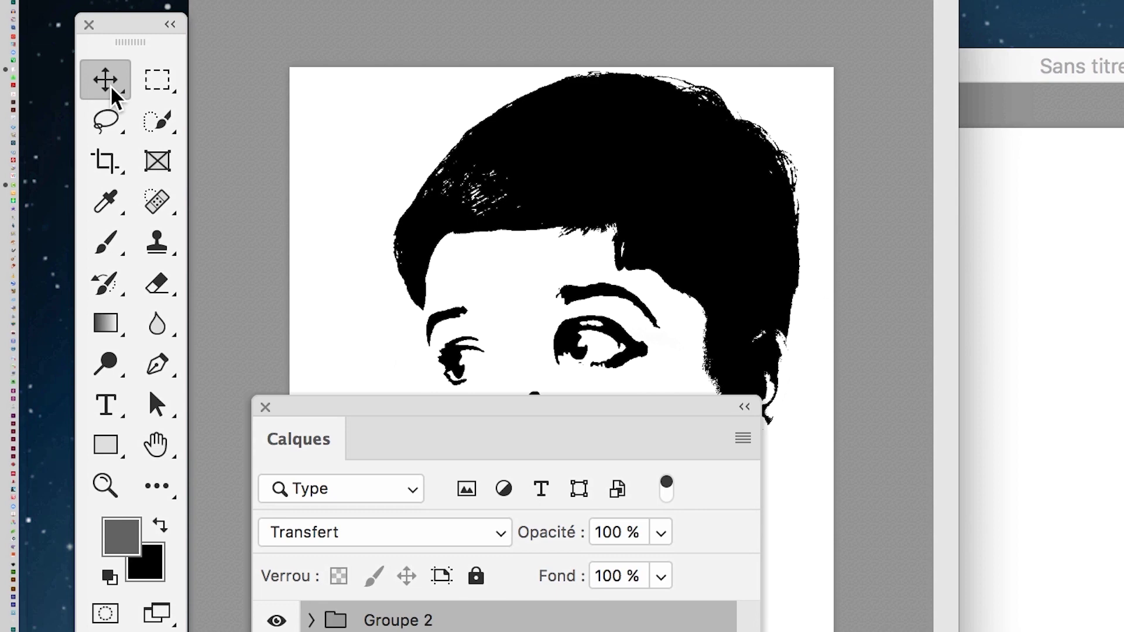
pyautogui.moveTo(109, 83); pyautogui.dragTo(127, 83)
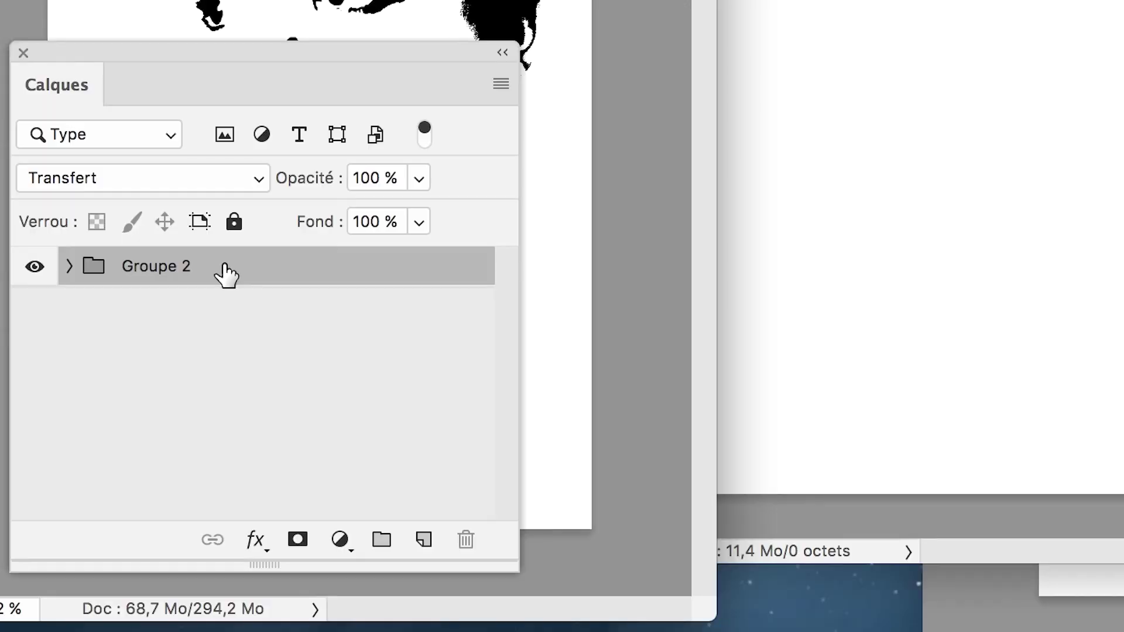
pyautogui.moveTo(186, 548); pyautogui.dragTo(830, 432)
pyautogui.moveTo(443, 235); pyautogui.dragTo(440, 223)
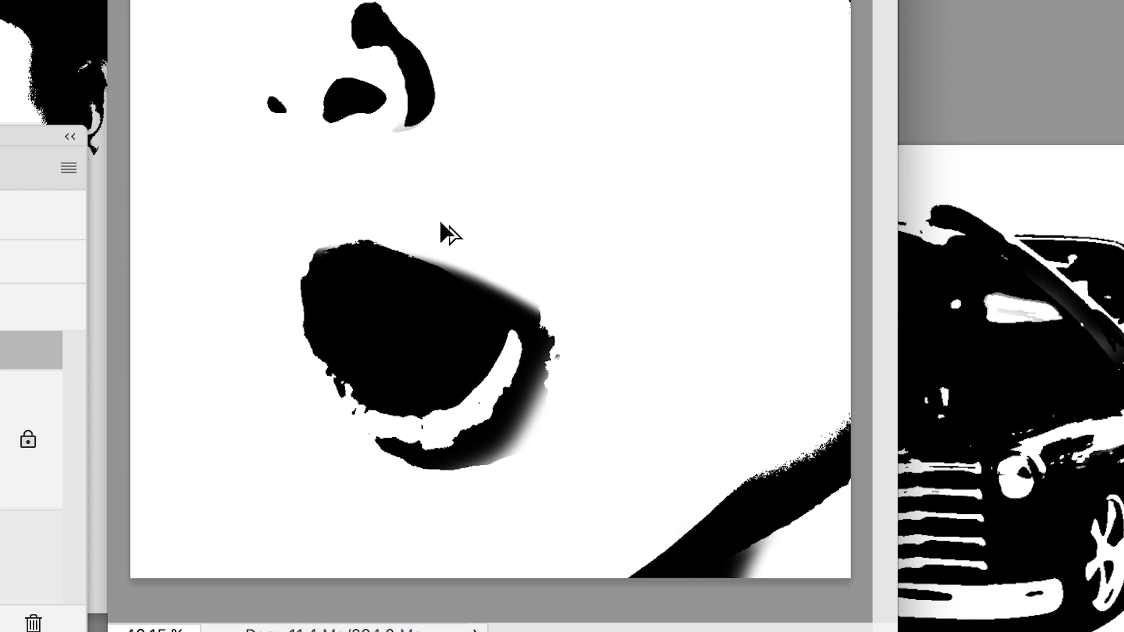
# Scale the portrait group proportionally around its center to about 31.16% so it fits inside the square canvas, and apply the transformation
pyautogui.scroll(-5, 440, 223)
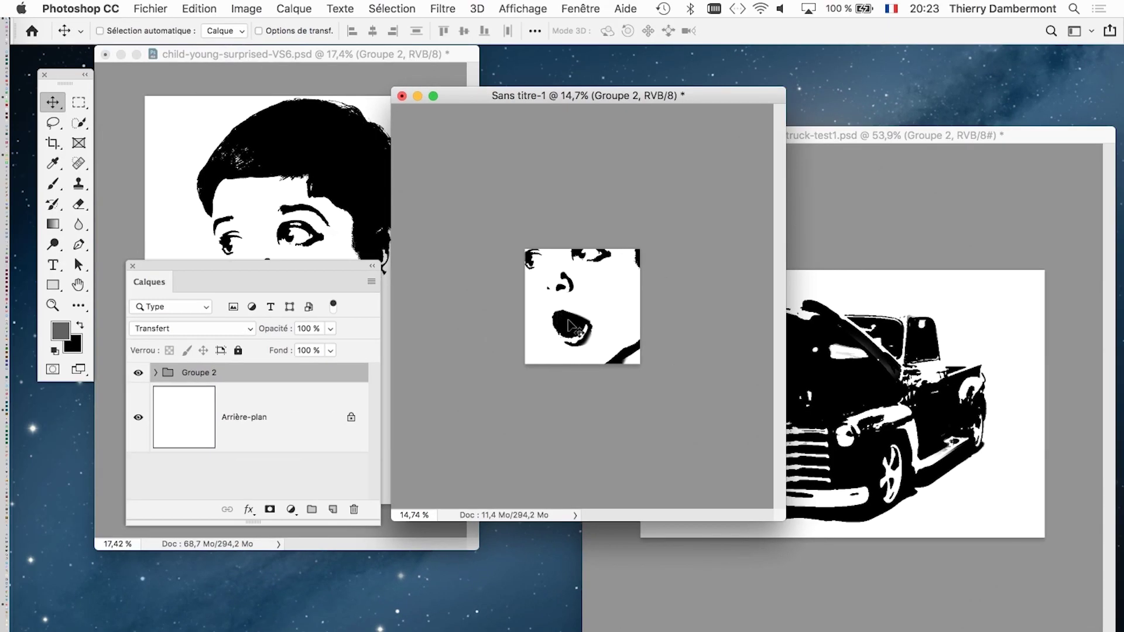
pyautogui.scroll(1, 571, 328)
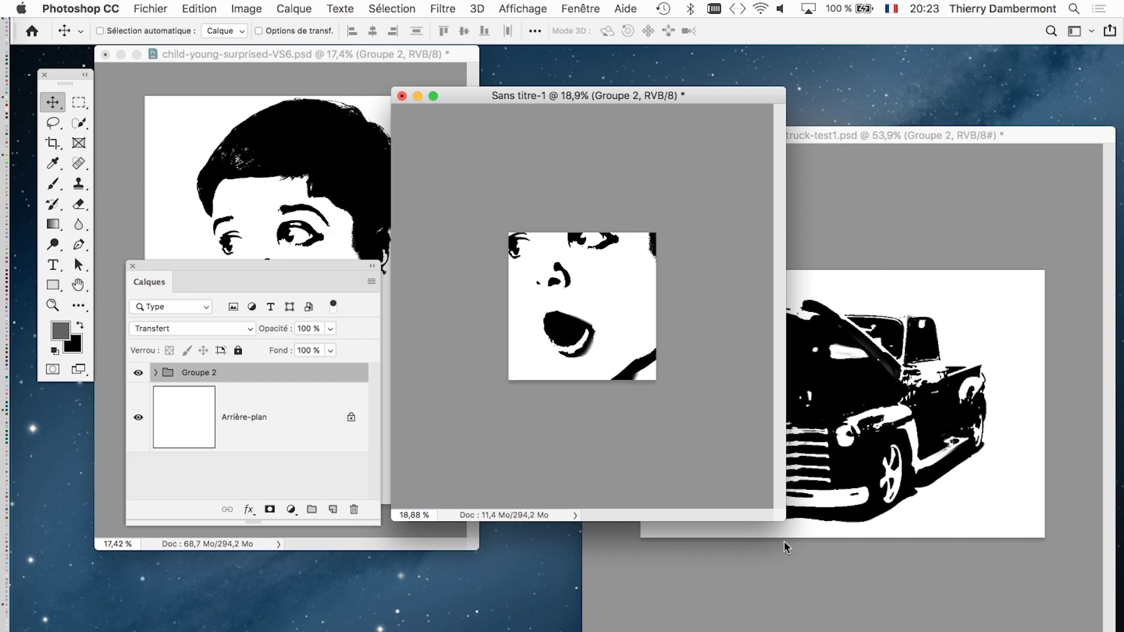
pyautogui.moveTo(786, 520); pyautogui.dragTo(861, 631)
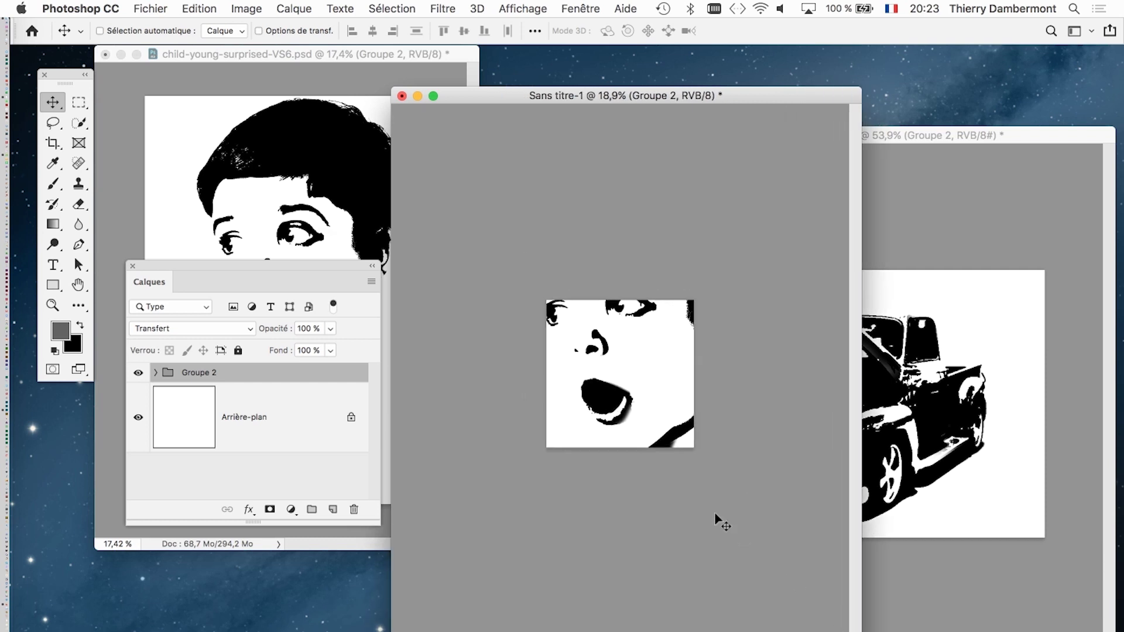
pyautogui.press('super+t')
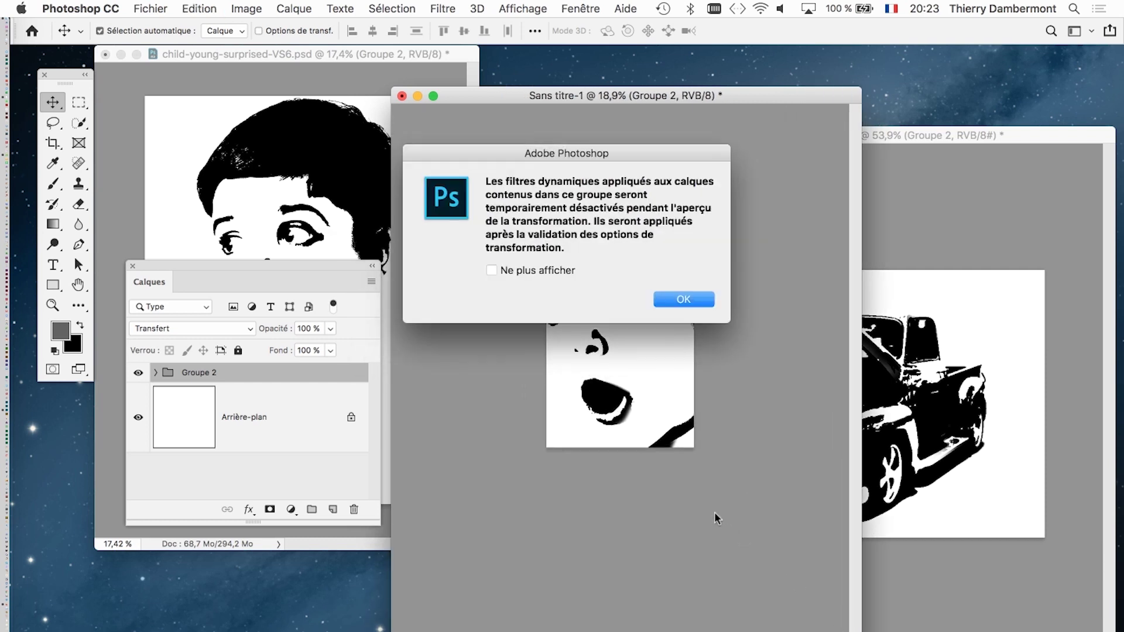
pyautogui.click(691, 302)
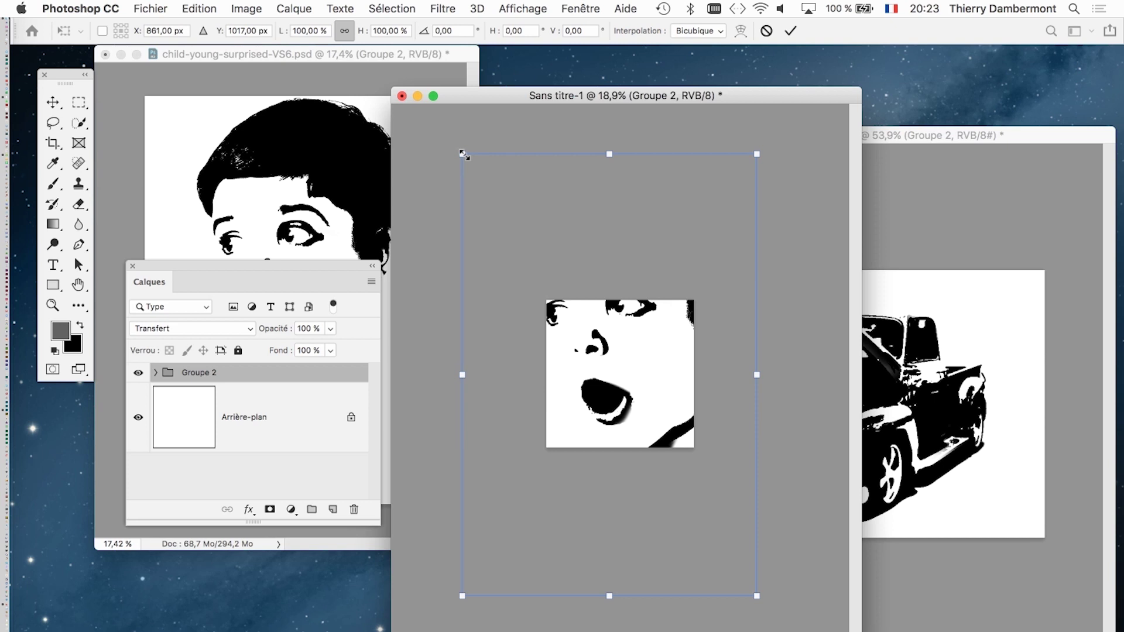
pyautogui.moveTo(464, 155); pyautogui.dragTo(566, 296)
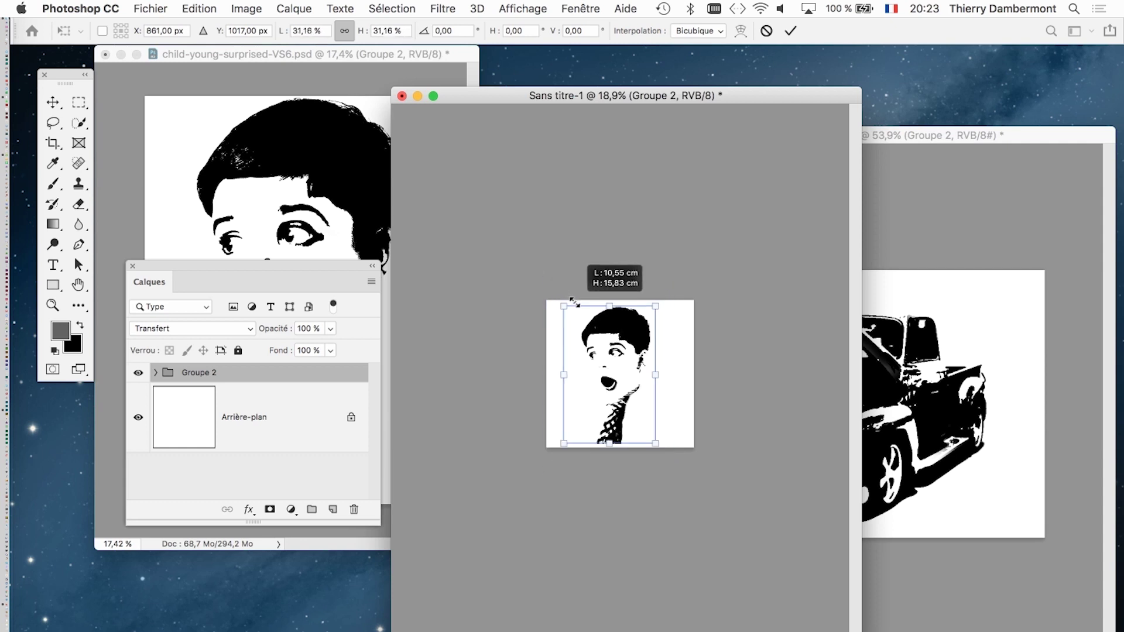
pyautogui.moveTo(574, 301); pyautogui.dragTo(574, 301)
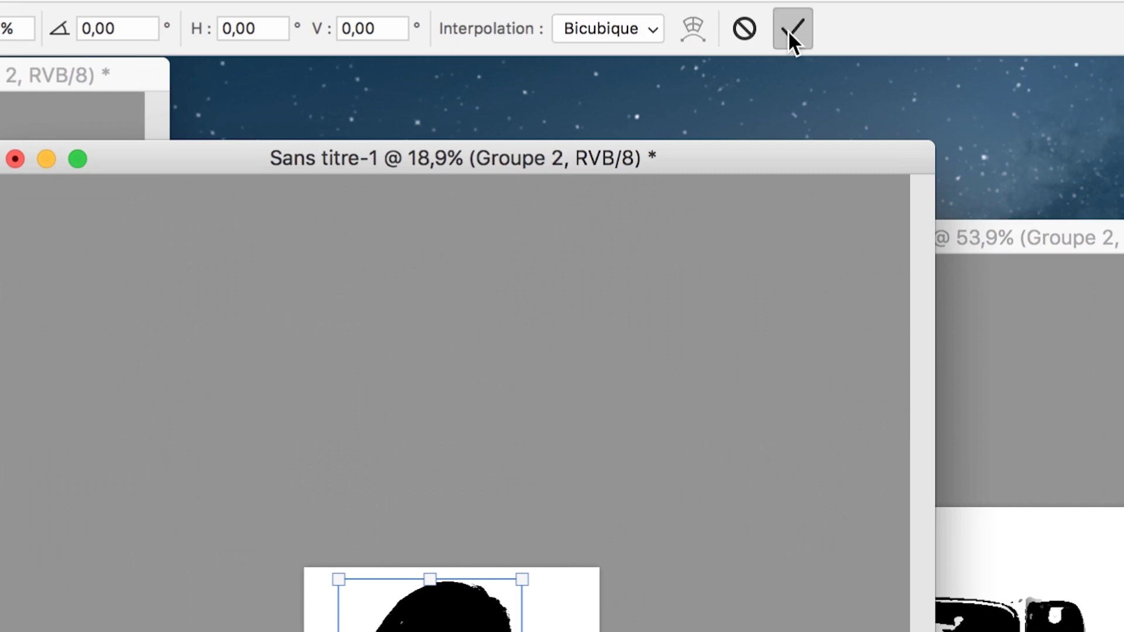
pyautogui.click(788, 30)
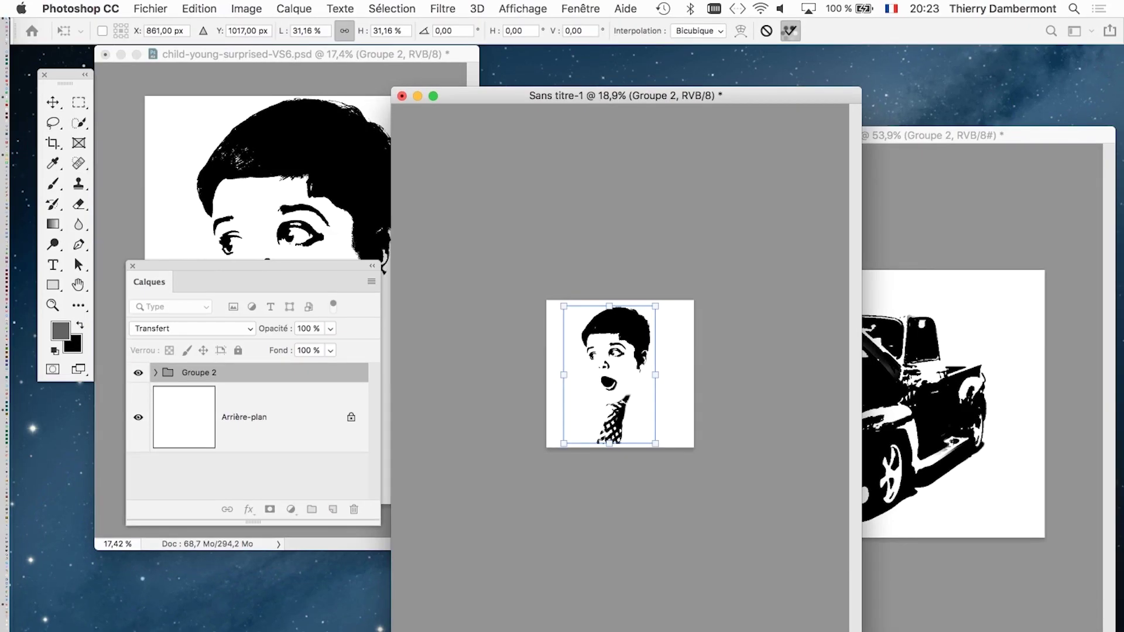